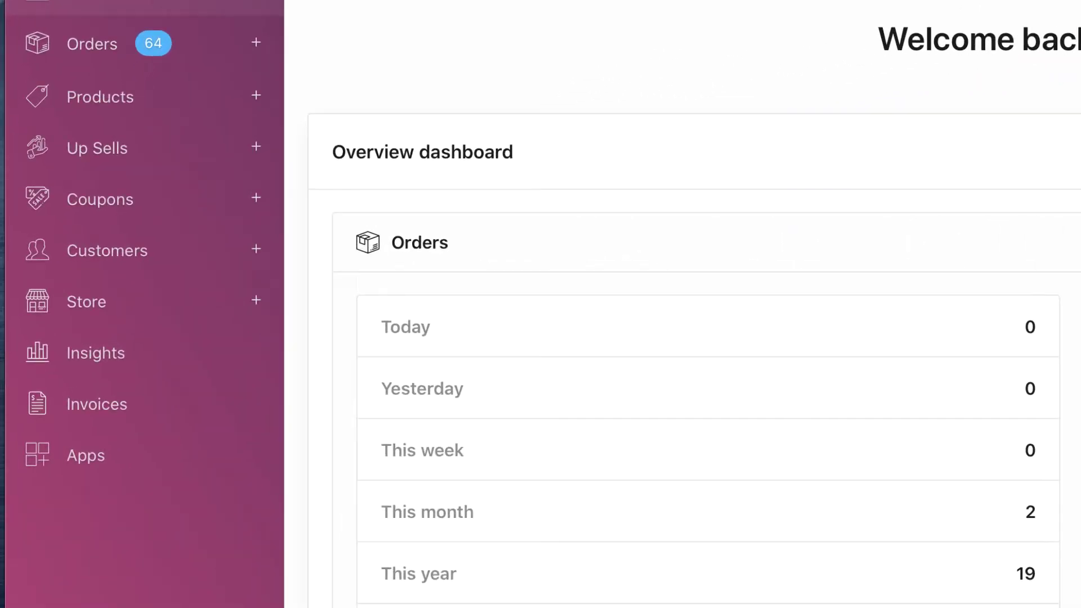
# Open YouCan's store domains page and copy the codshop.world domain link.
pyautogui.click(110, 324)
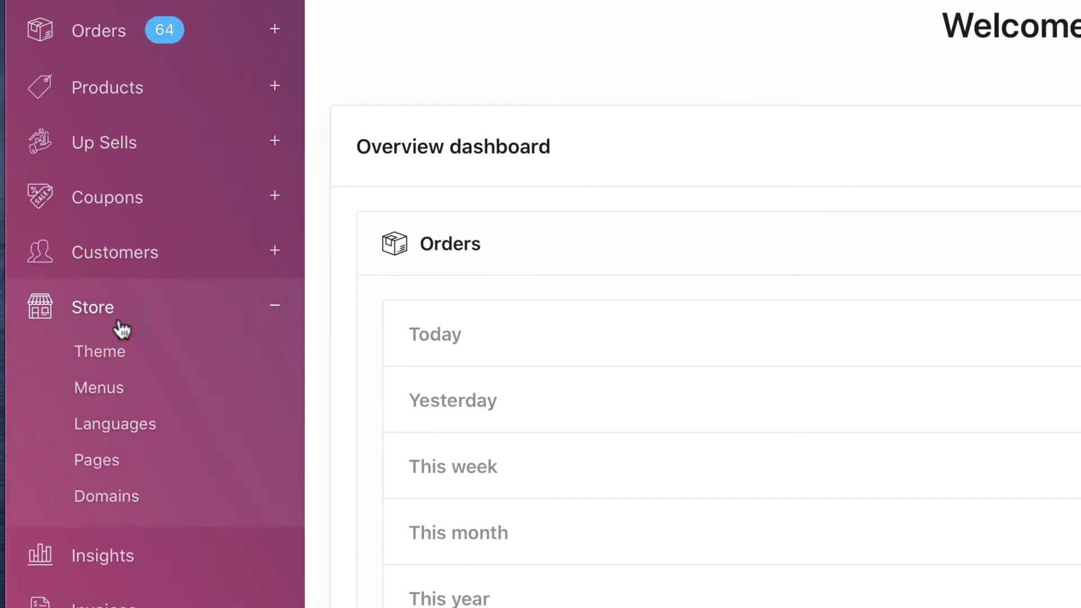
pyautogui.click(126, 499)
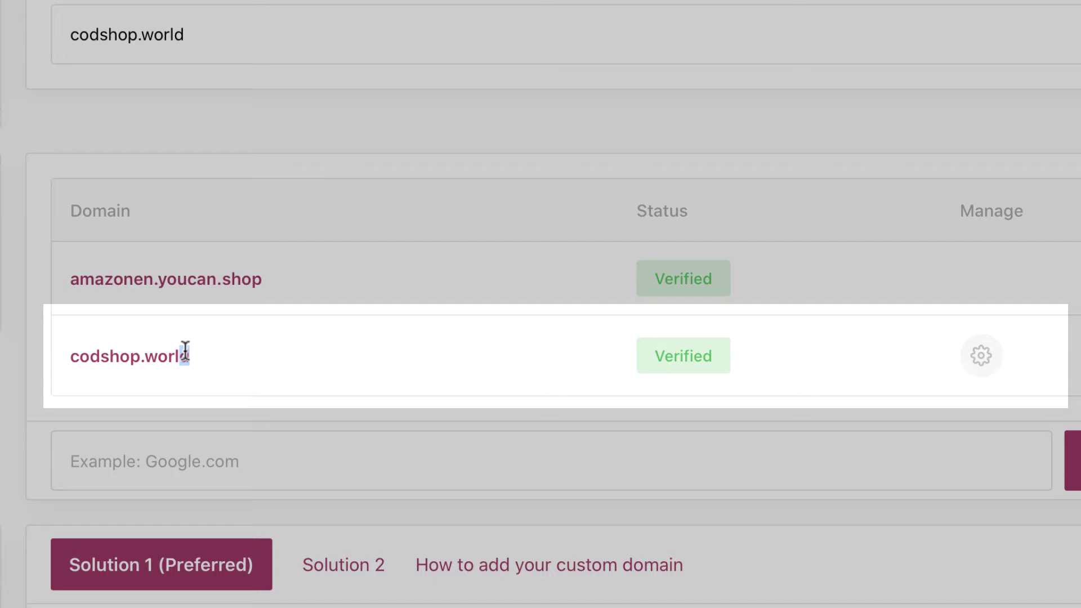
pyautogui.moveTo(187, 355); pyautogui.dragTo(82, 354)
pyautogui.rightClick(114, 352)
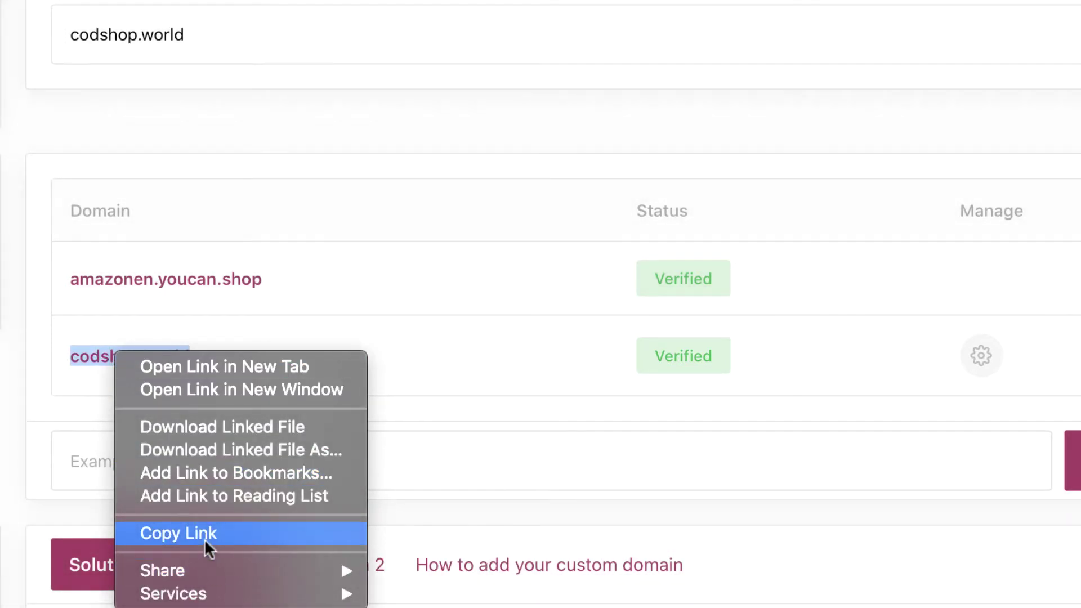
pyautogui.click(205, 539)
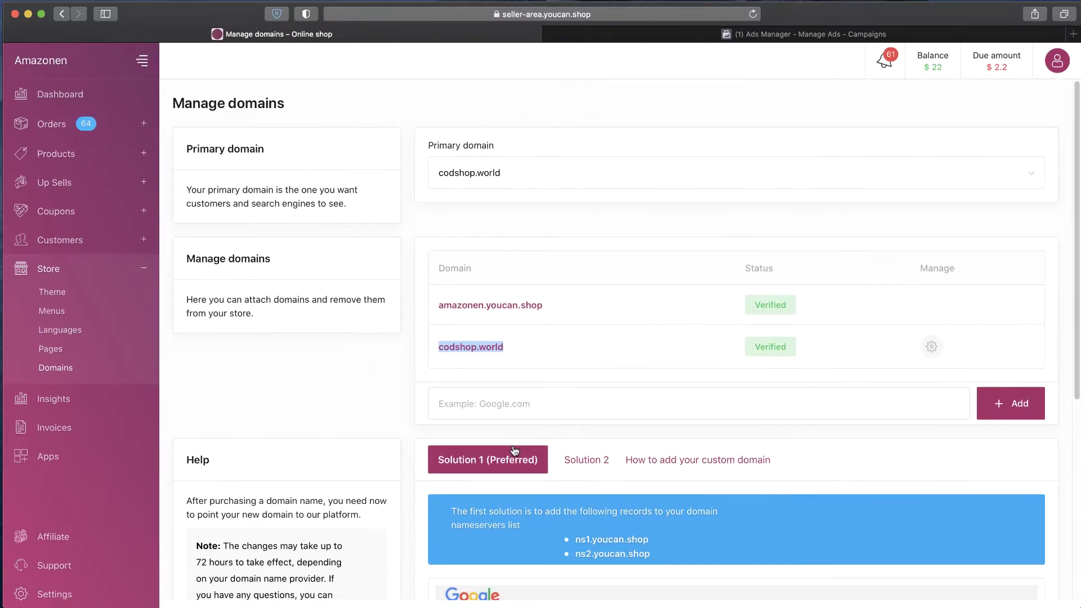
# Open the Domains list in Facebook Business Settings.
pyautogui.click(750, 35)
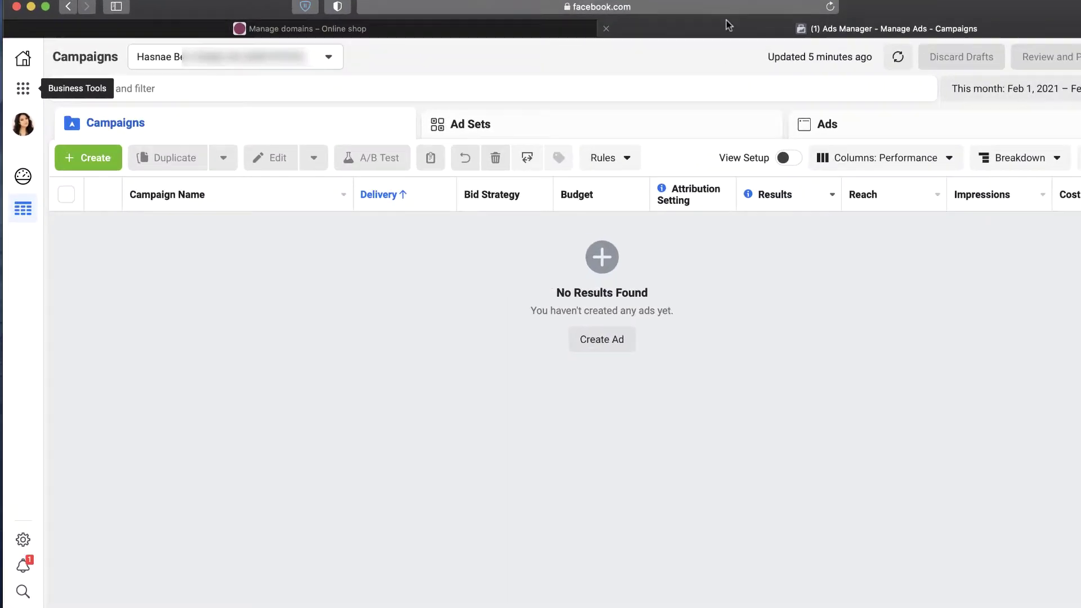
pyautogui.click(22, 89)
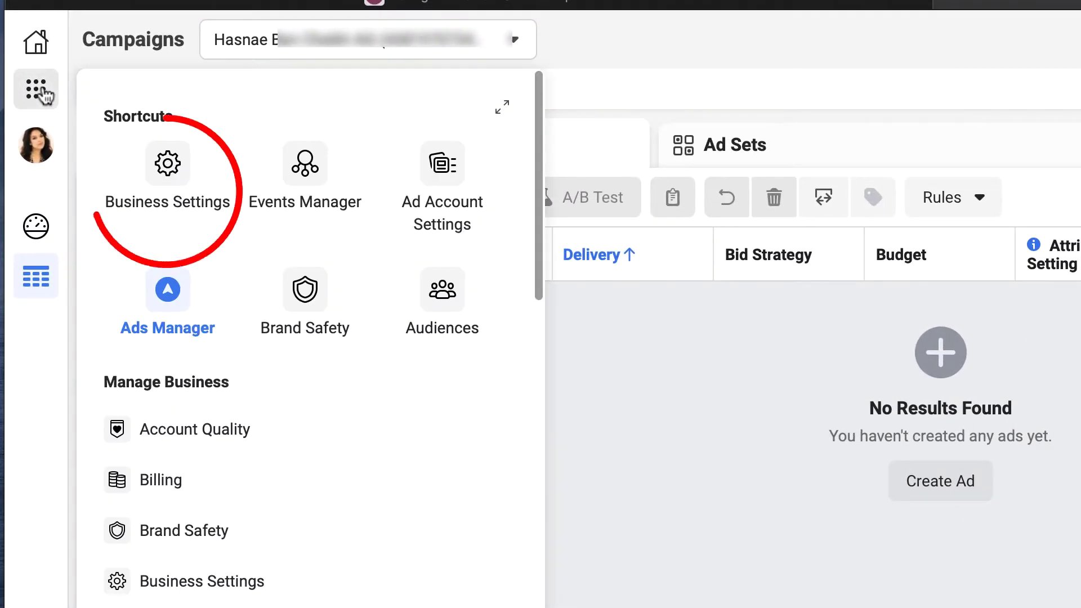
pyautogui.click(179, 173)
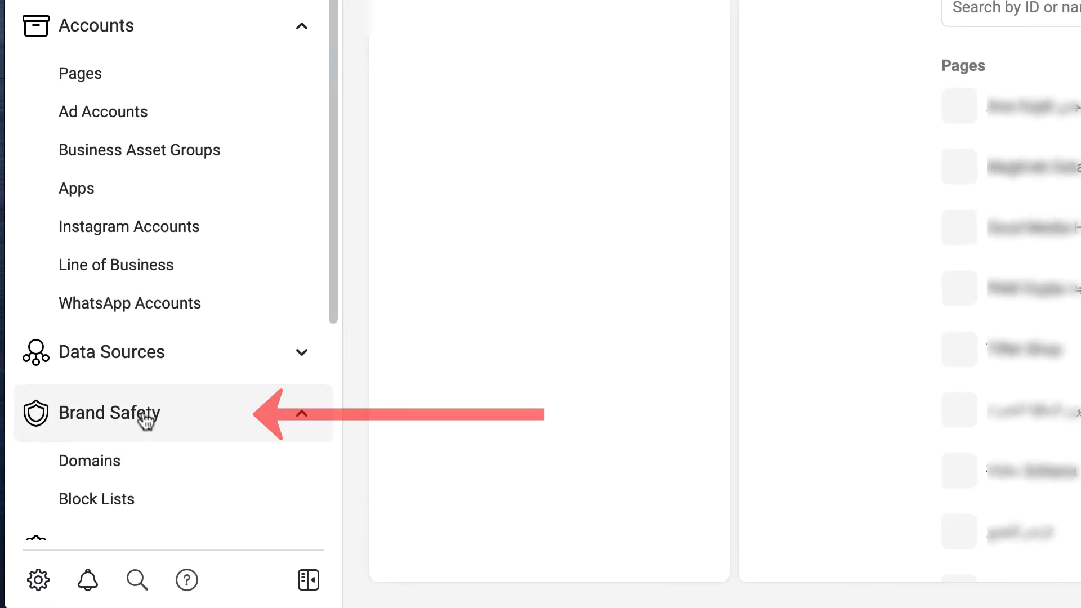
pyautogui.click(134, 453)
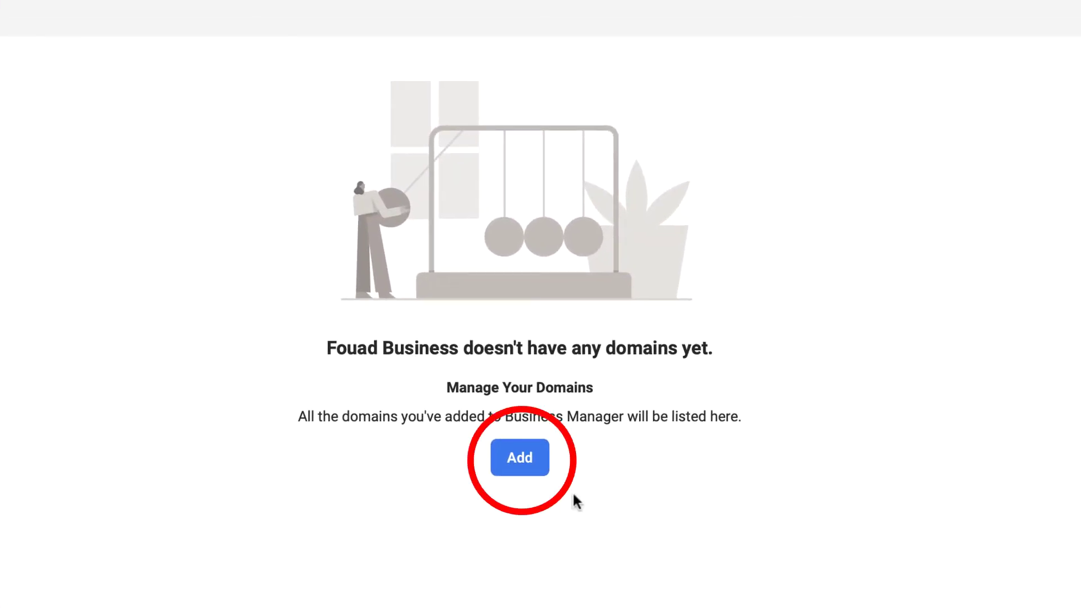
# Add codshop.world as a new business domain.
pyautogui.click(518, 456)
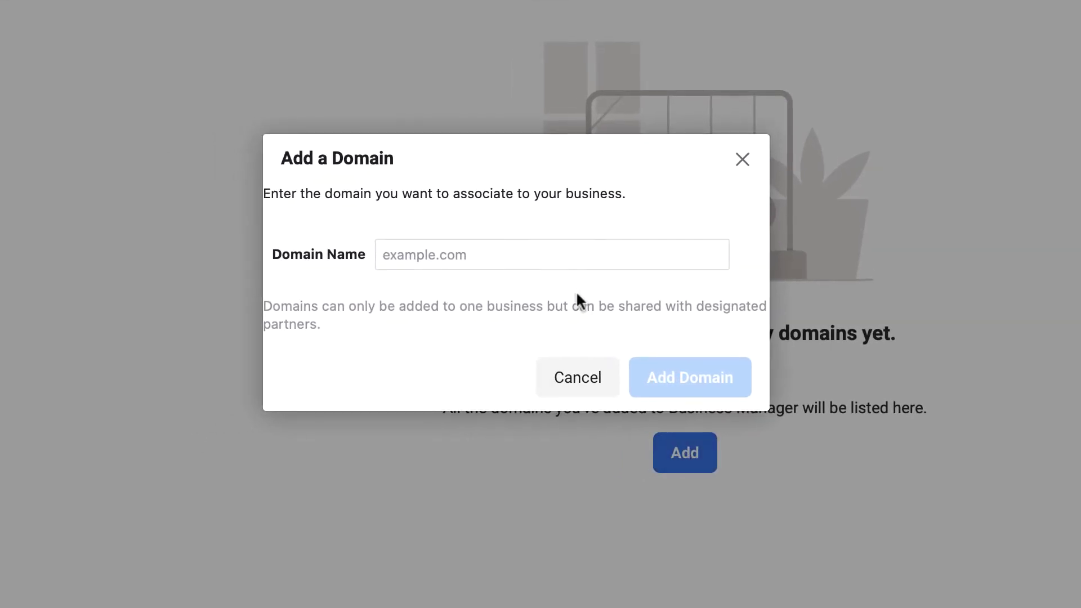
pyautogui.click(478, 253)
pyautogui.write('codshop.world')
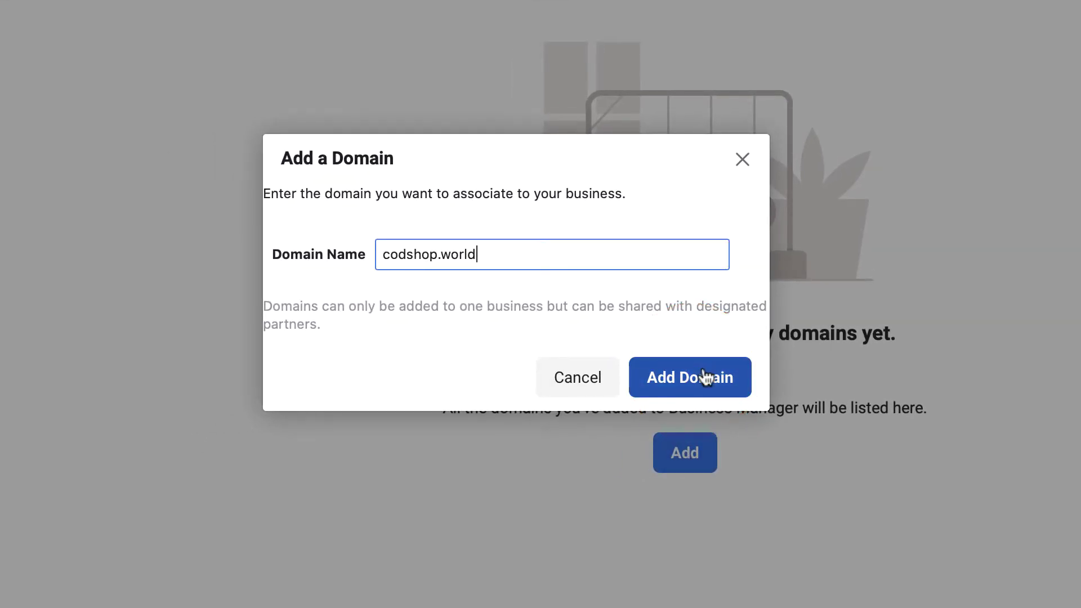
pyautogui.click(705, 377)
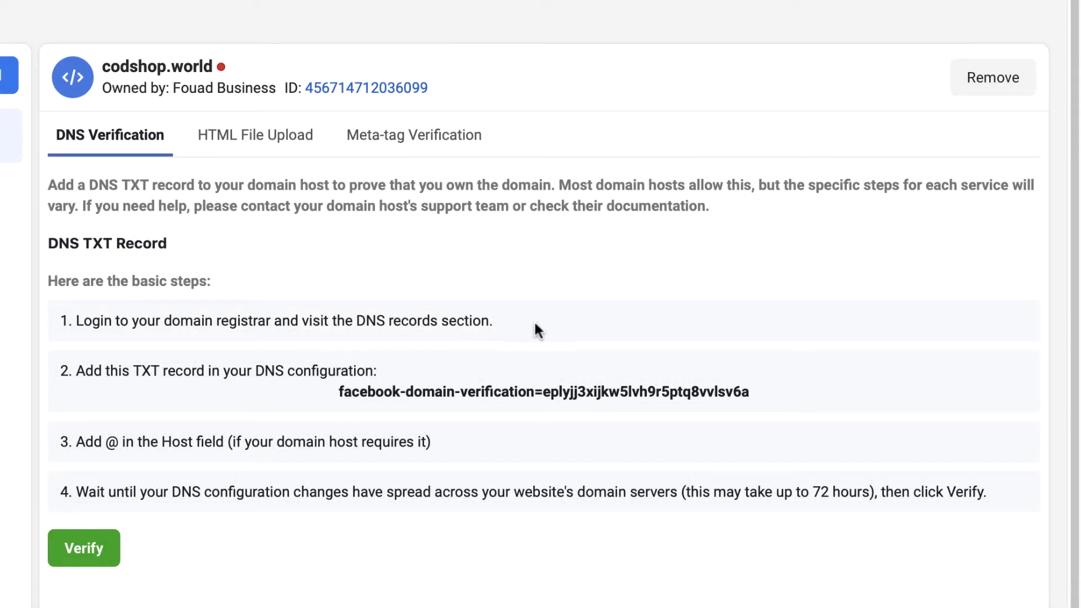
# Copy codshop.world's facebook-domain-verification TXT value from the DNS Verification tab.
pyautogui.moveTo(753, 392); pyautogui.dragTo(337, 389)
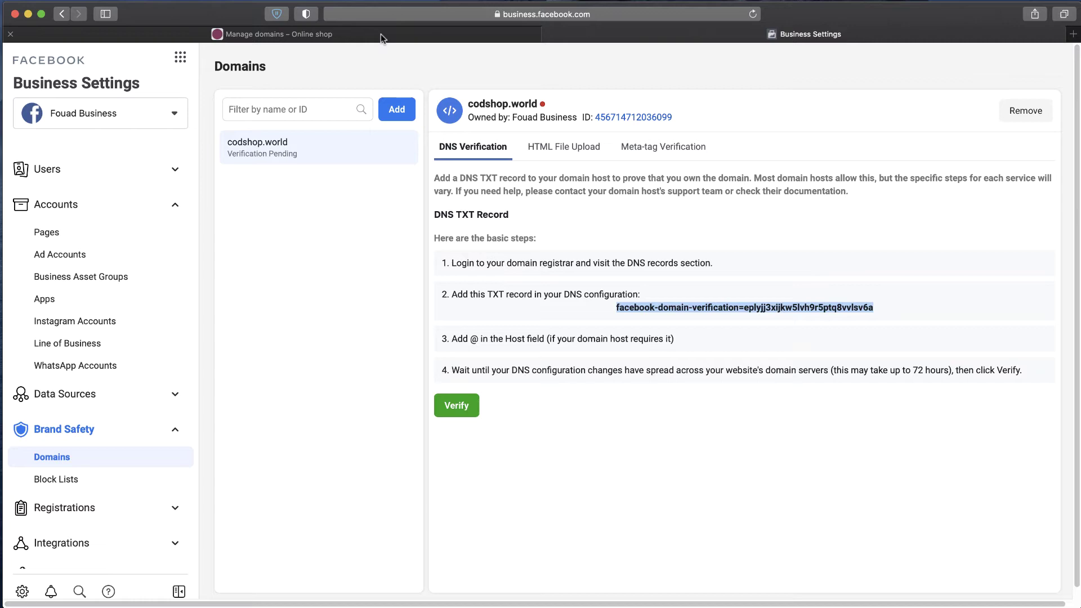
# Add a TXT record containing the Facebook verification value to codshop.world's DNS in YouCan.
pyautogui.click(381, 34)
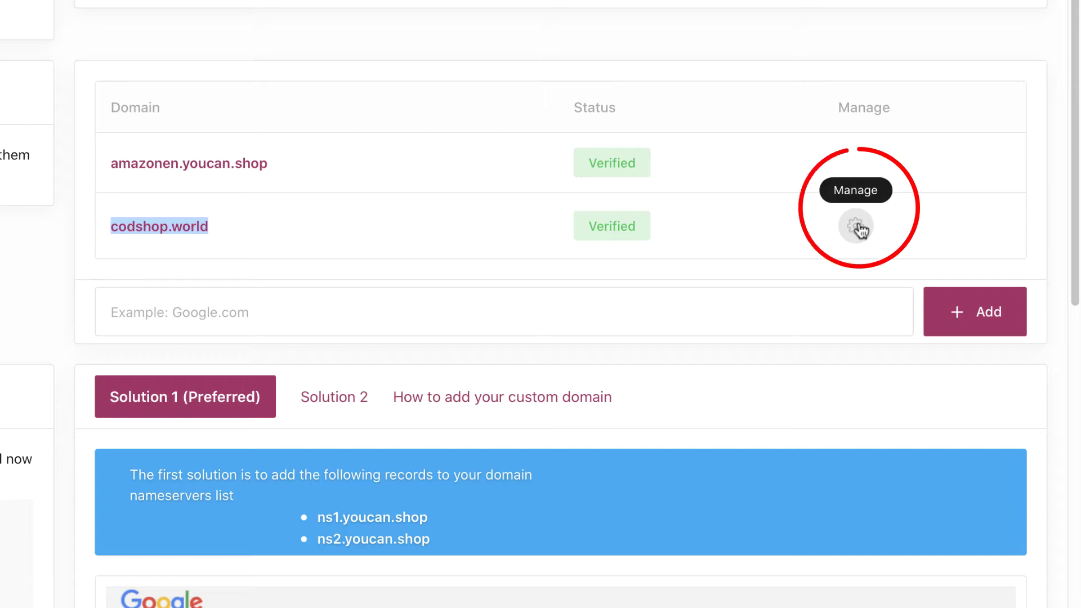
pyautogui.click(857, 226)
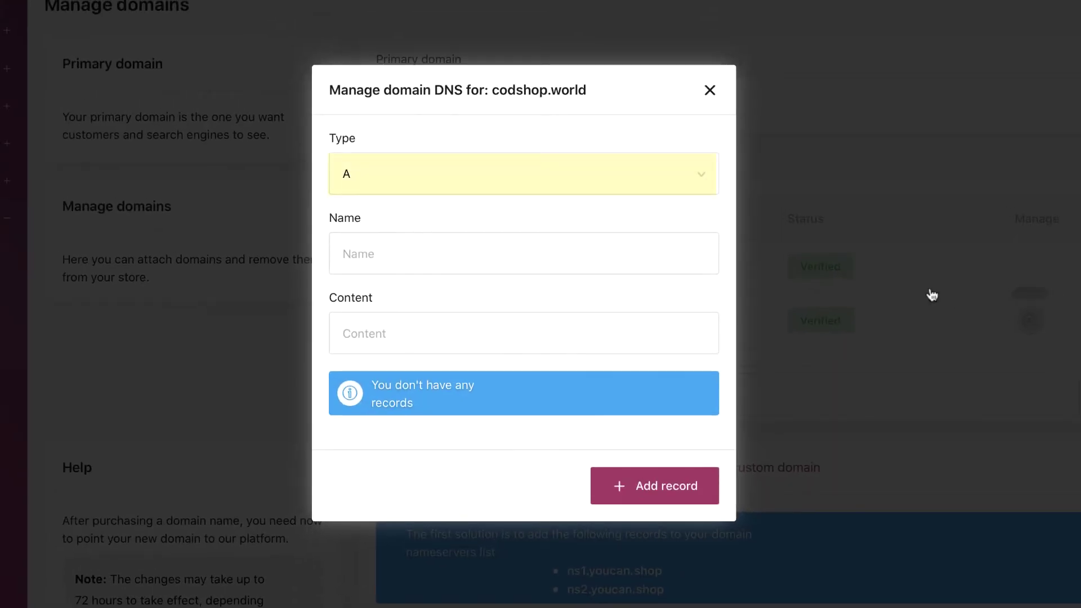
pyautogui.click(612, 166)
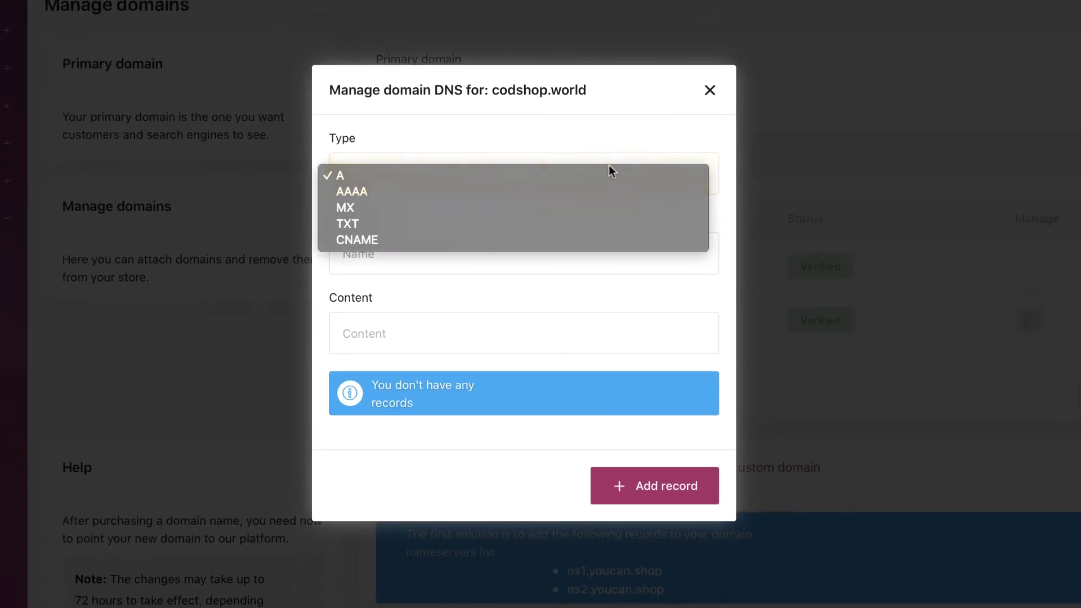
pyautogui.click(404, 223)
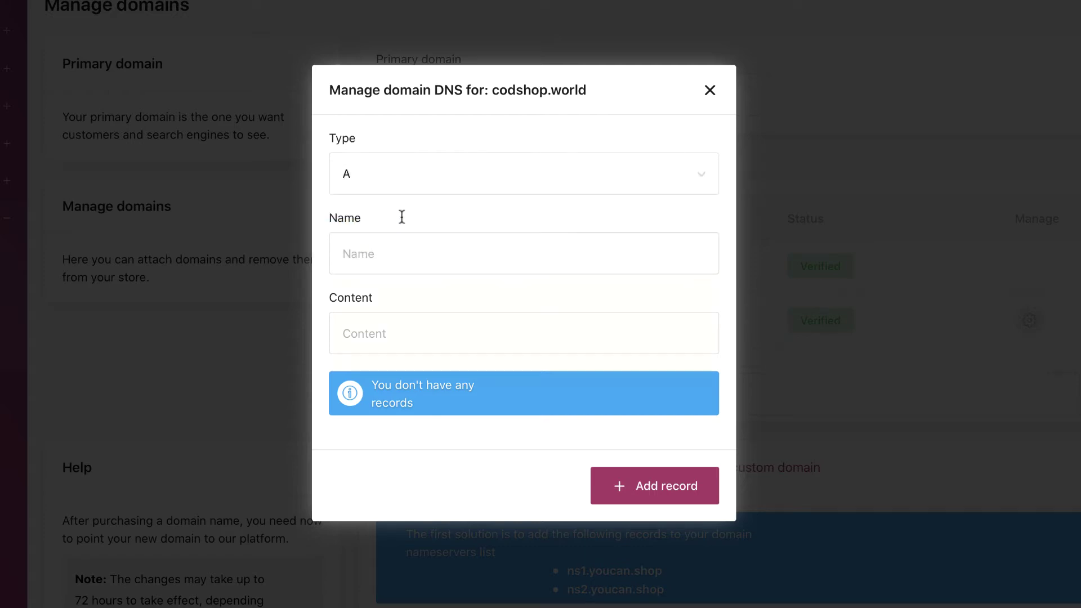
pyautogui.click(412, 307)
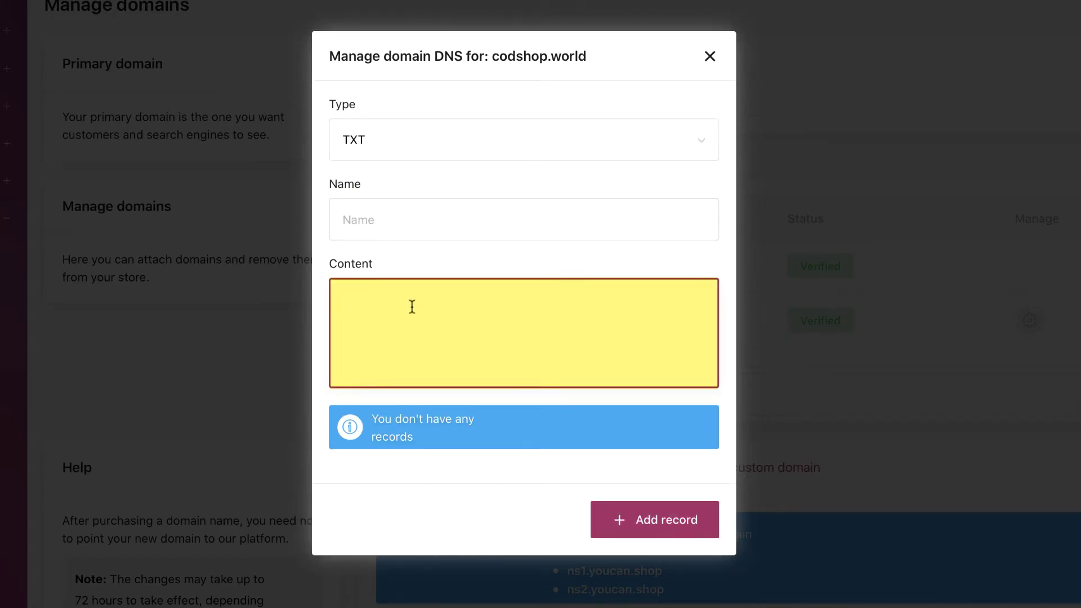
pyautogui.hotkey('ctrl', 'v')
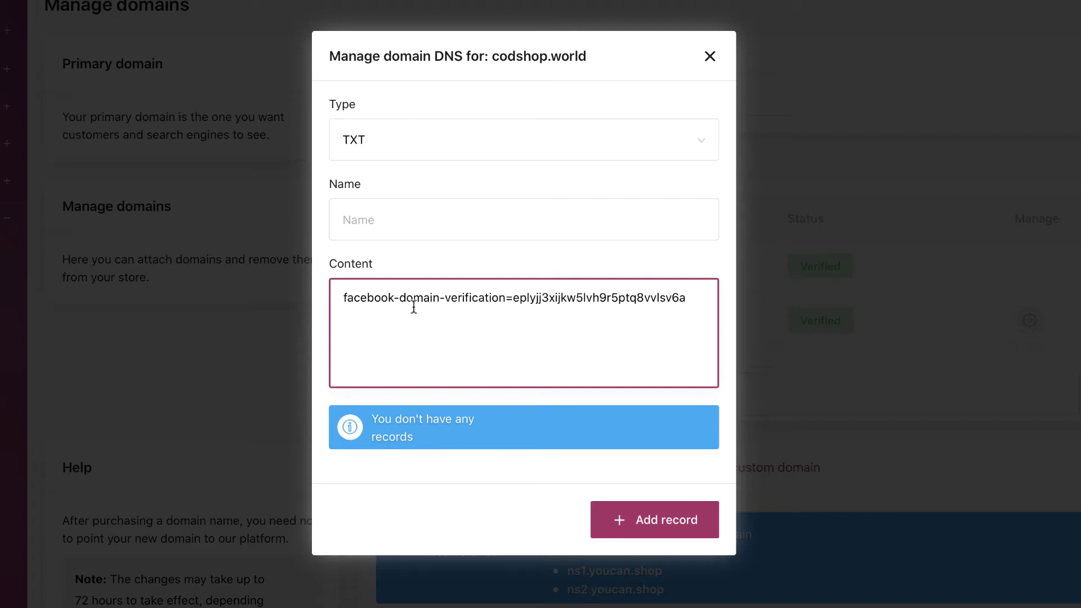
pyautogui.click(394, 218)
pyautogui.write('@')
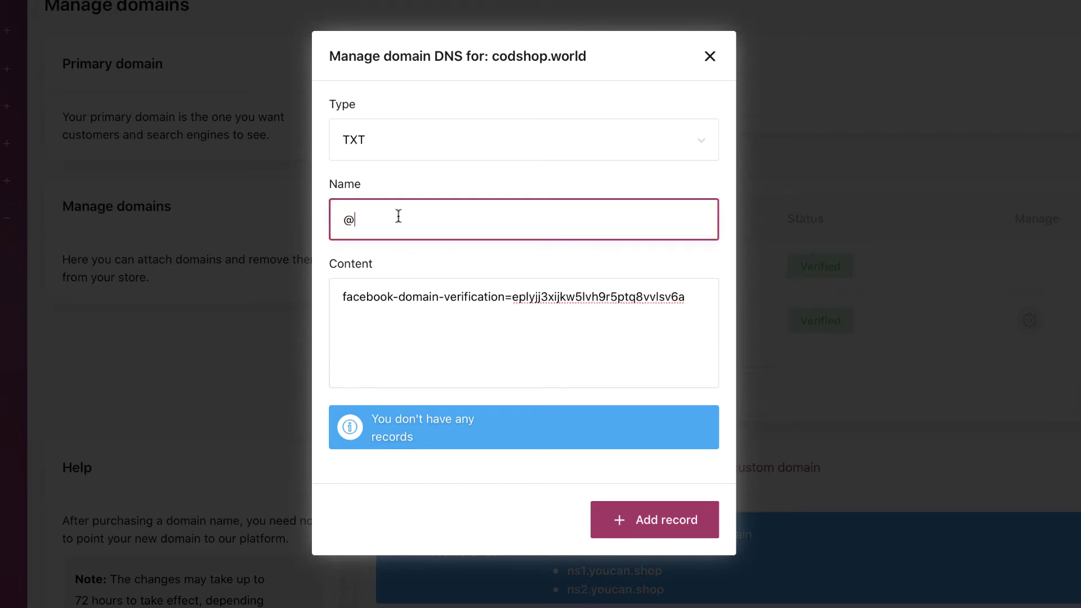
pyautogui.click(661, 524)
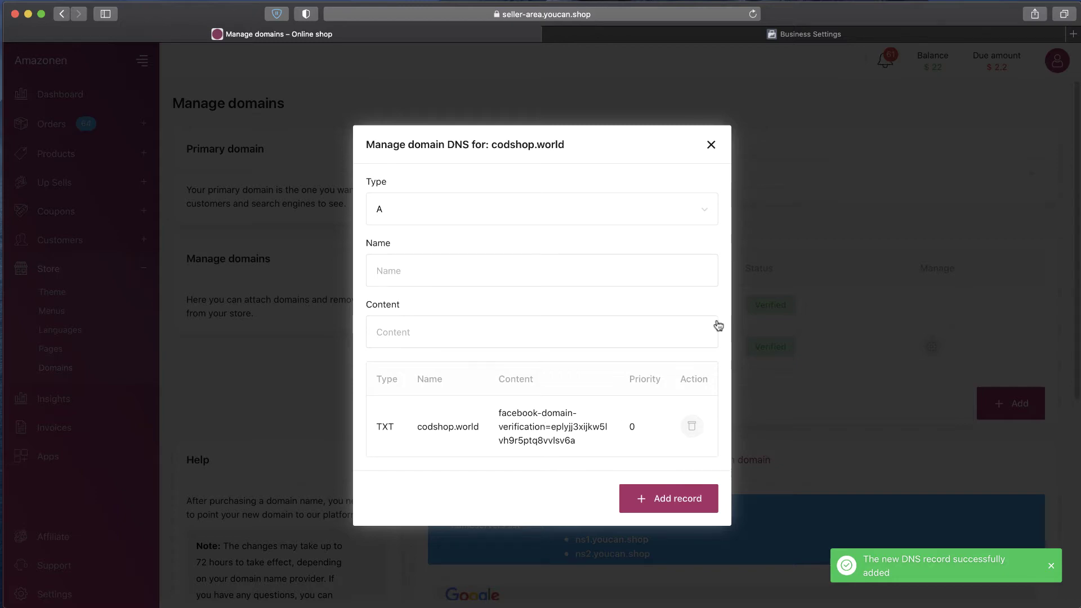
# Close YouCan's DNS dialog and verify codshop.world in Business Settings via its TXT record.
pyautogui.click(711, 145)
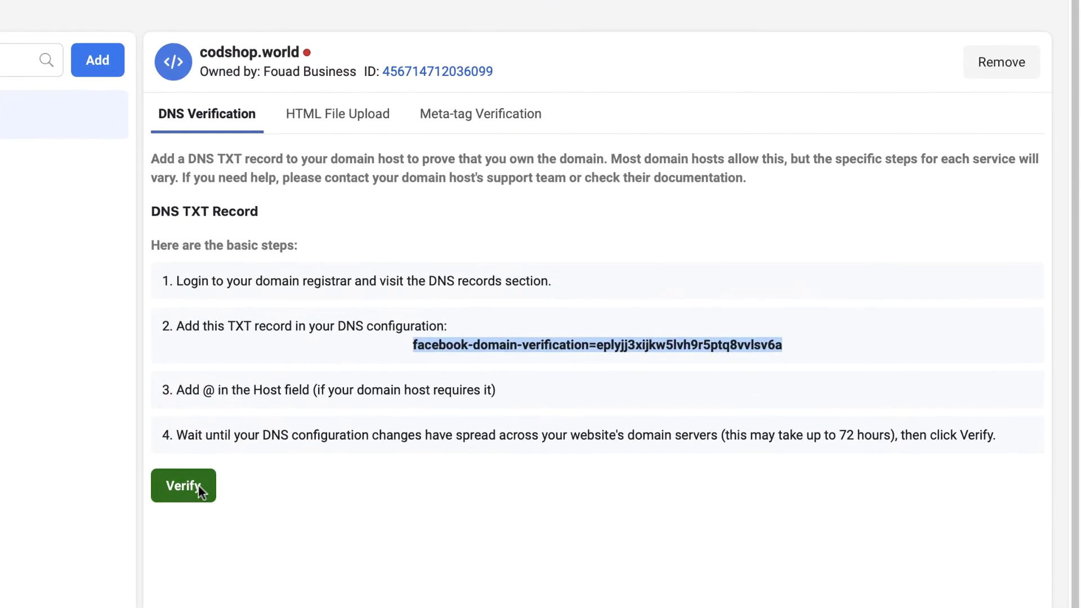
pyautogui.click(199, 486)
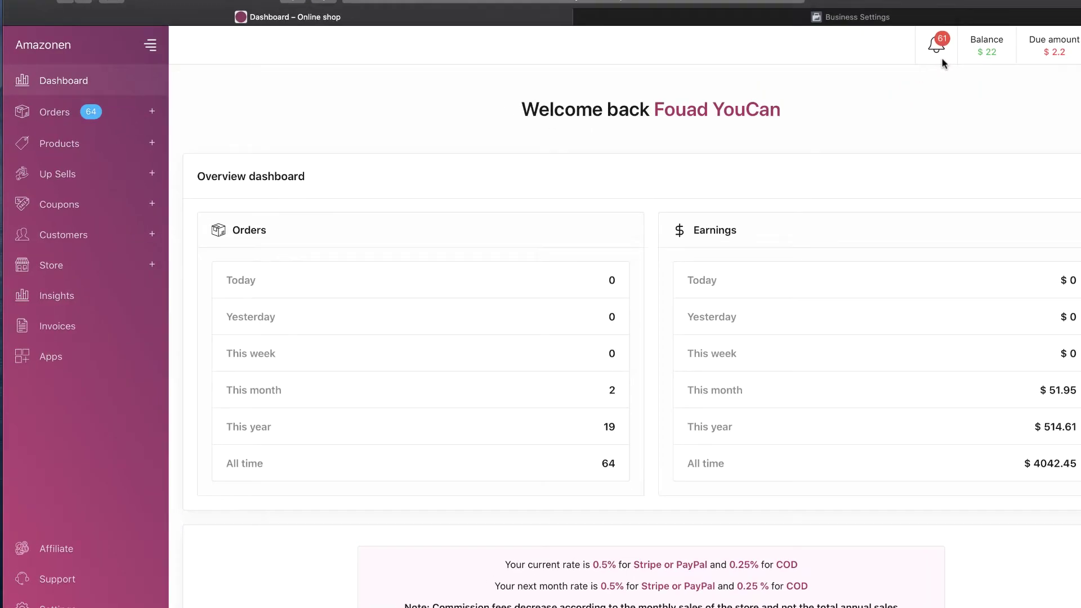
# Reopen YouCan's store domains page and select the amazonen.youcan.shop domain.
pyautogui.click(78, 222)
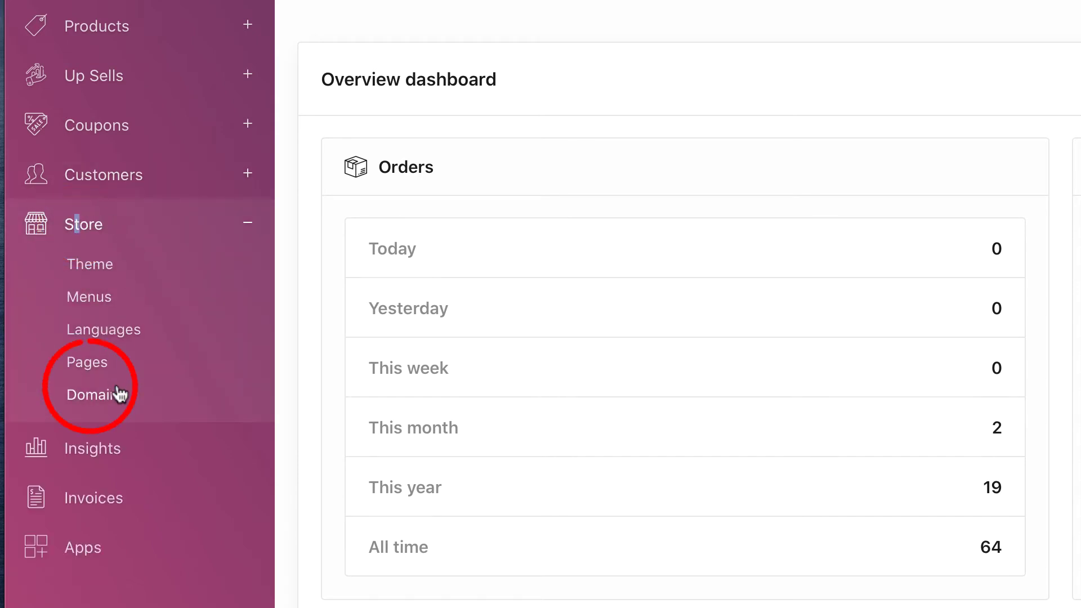
pyautogui.click(119, 390)
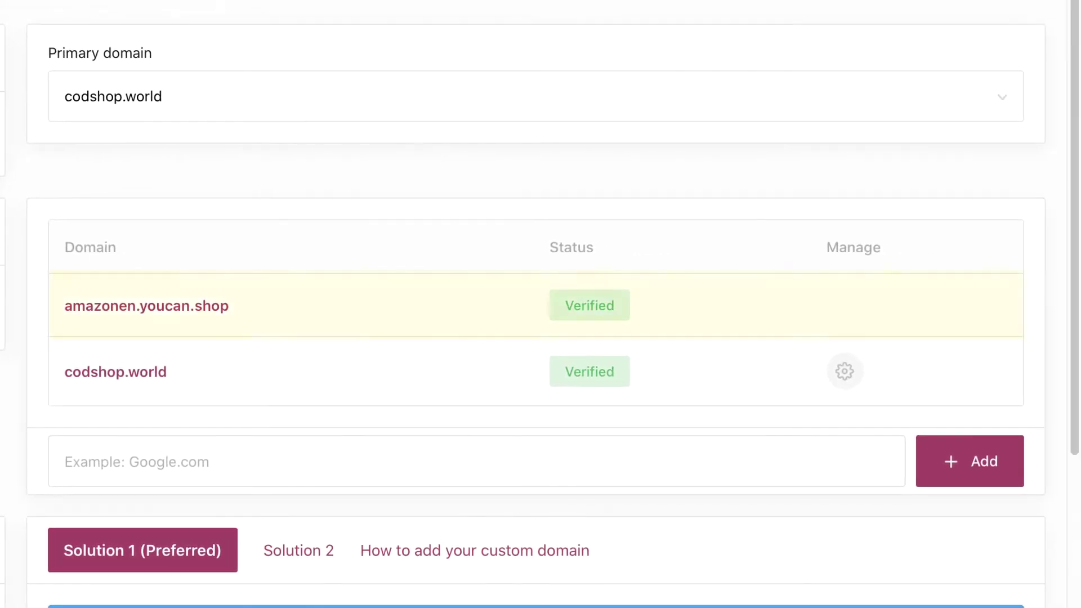
pyautogui.tripleClick(54, 305)
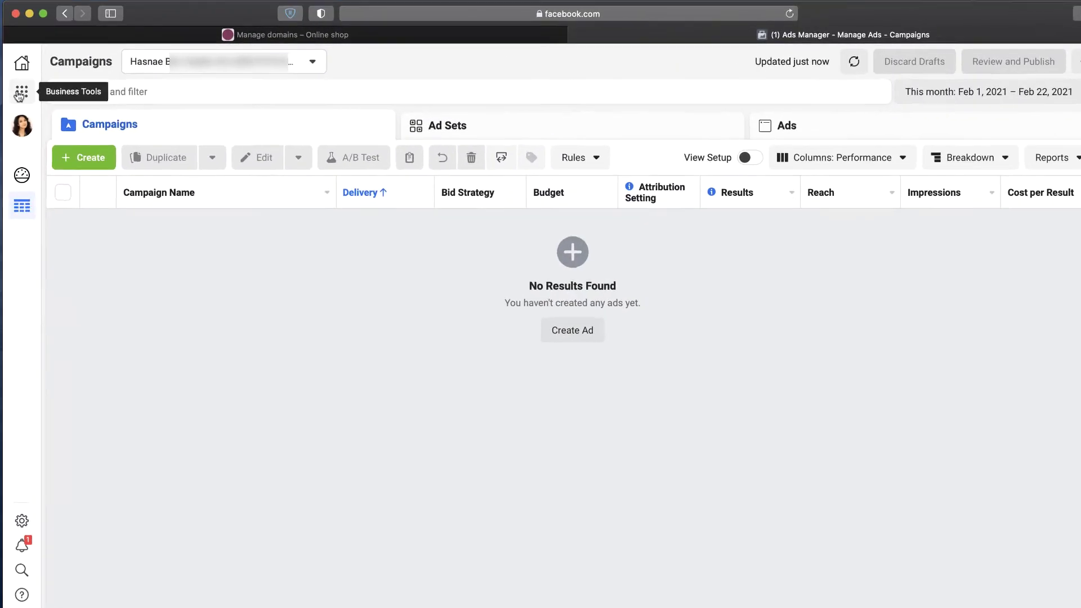
# Add amazonen.youcan.shop as a new domain under Brand Safety > Domains.
pyautogui.click(19, 90)
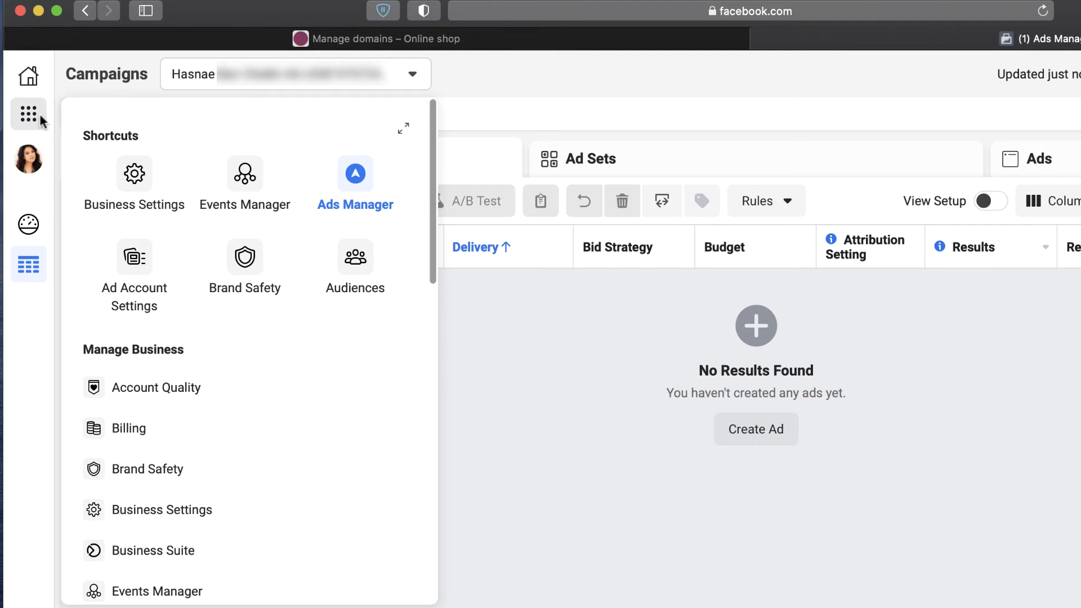
pyautogui.click(101, 137)
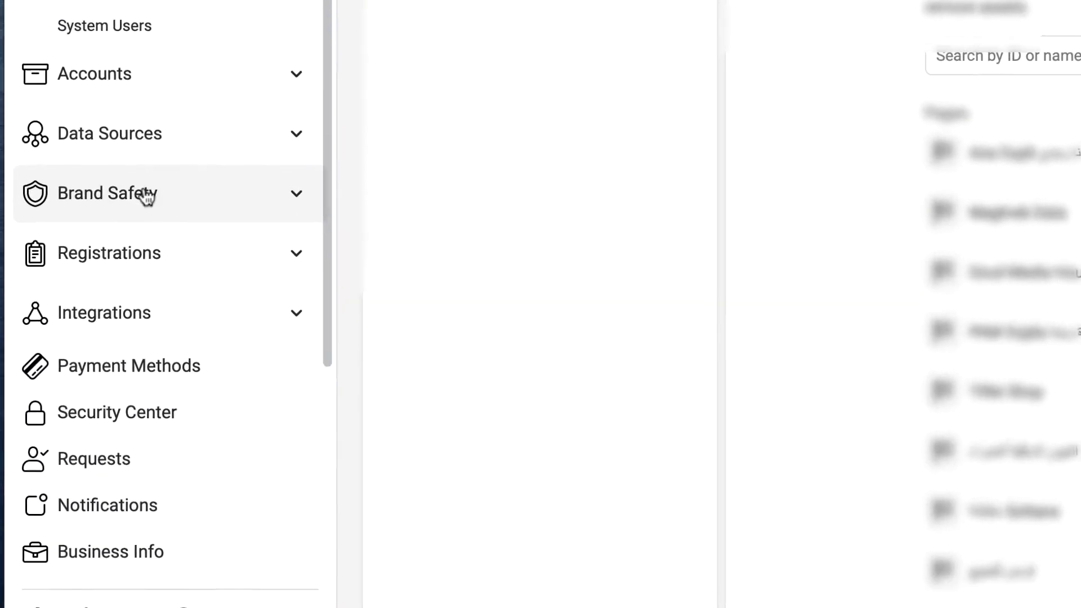
pyautogui.click(147, 195)
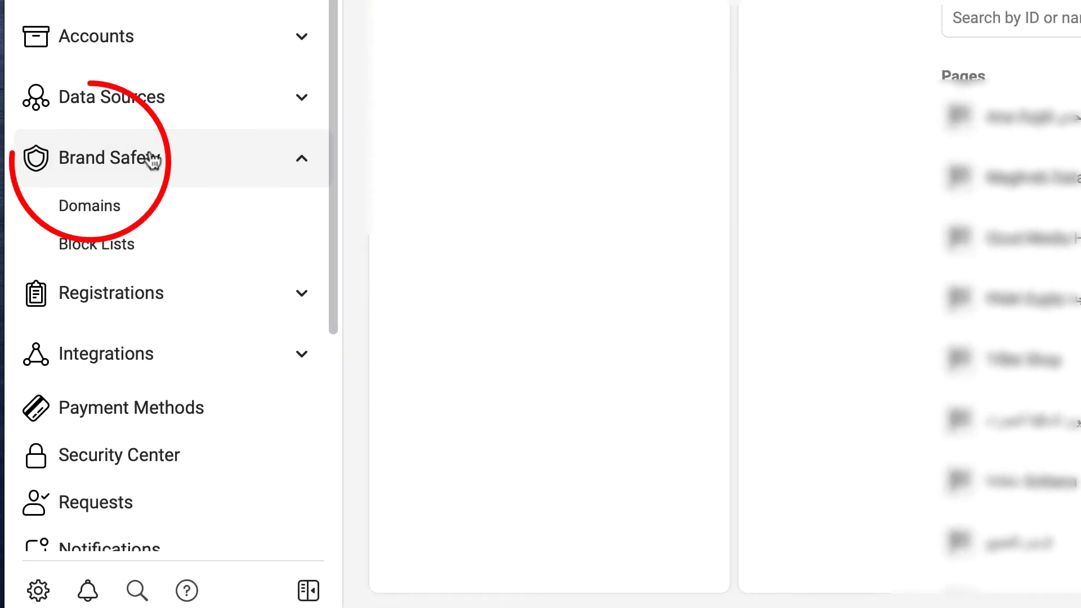
pyautogui.click(138, 213)
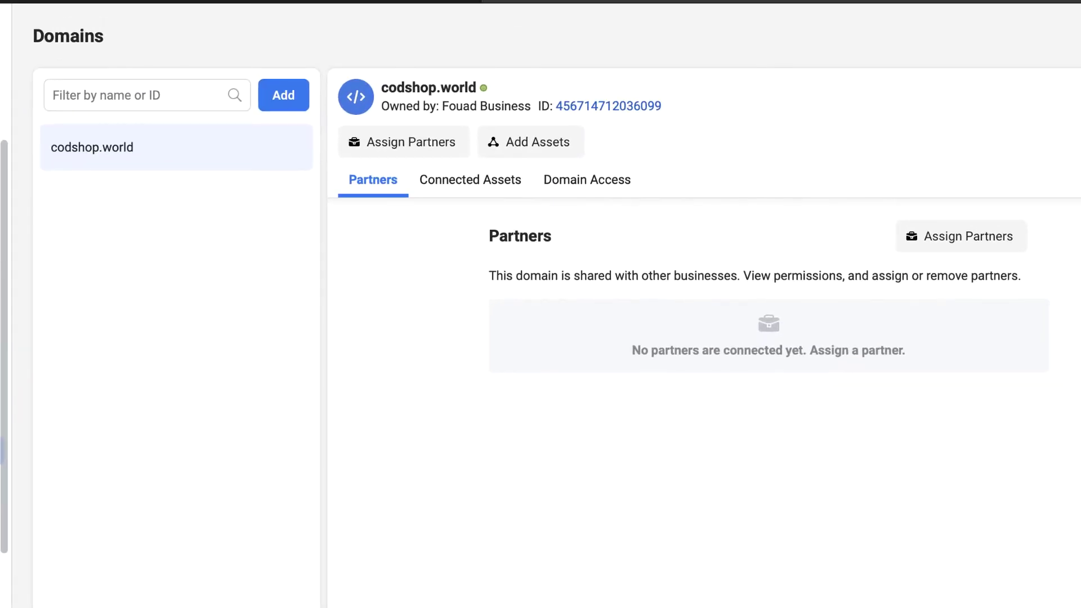
pyautogui.click(284, 93)
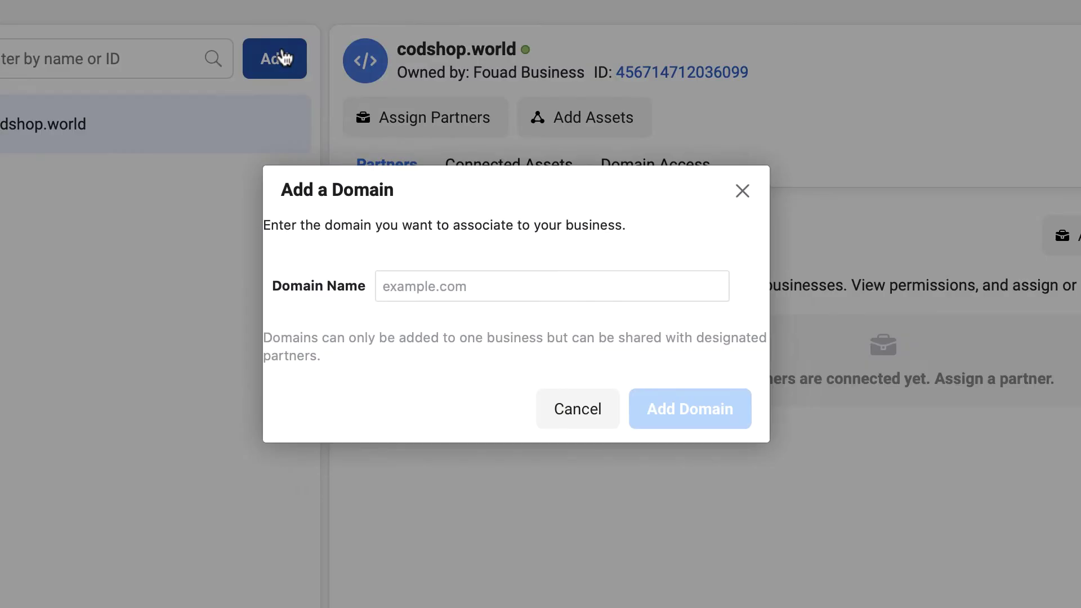
pyautogui.click(453, 290)
pyautogui.write('amazonen.youcan.shop')
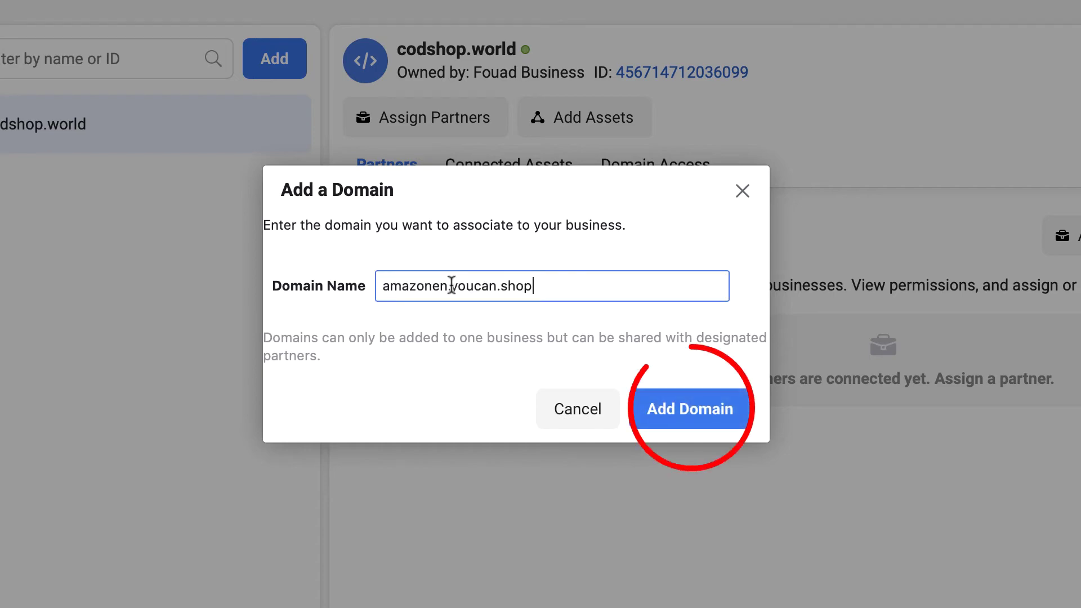
pyautogui.click(701, 422)
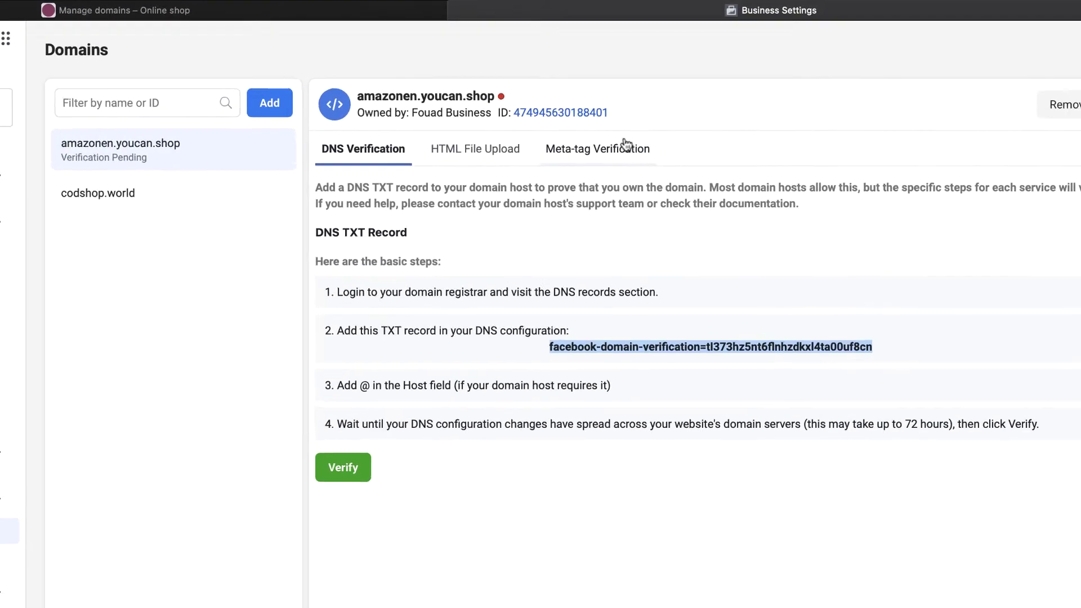
# Copy amazonen.youcan.shop's meta-tag from the Meta-tag Verification tab.
pyautogui.click(498, 154)
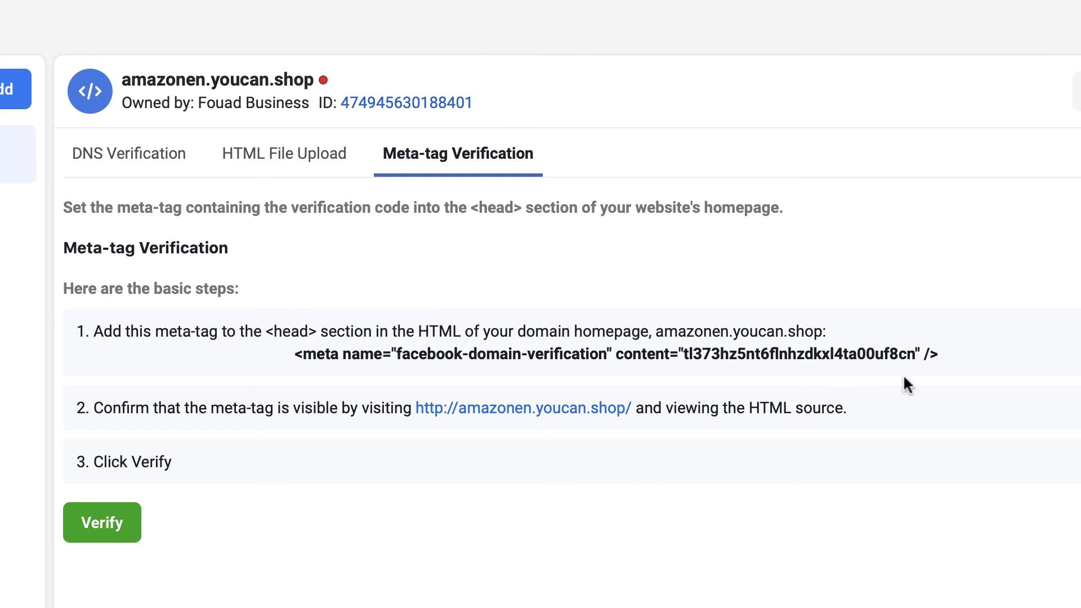
pyautogui.moveTo(959, 350); pyautogui.dragTo(310, 350)
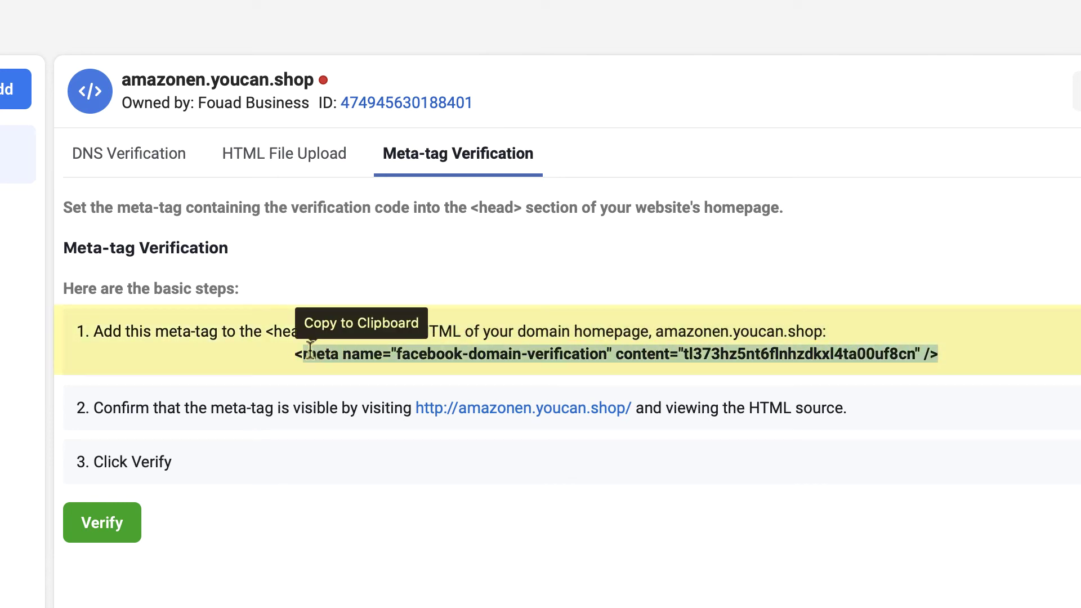
pyautogui.rightClick(340, 353)
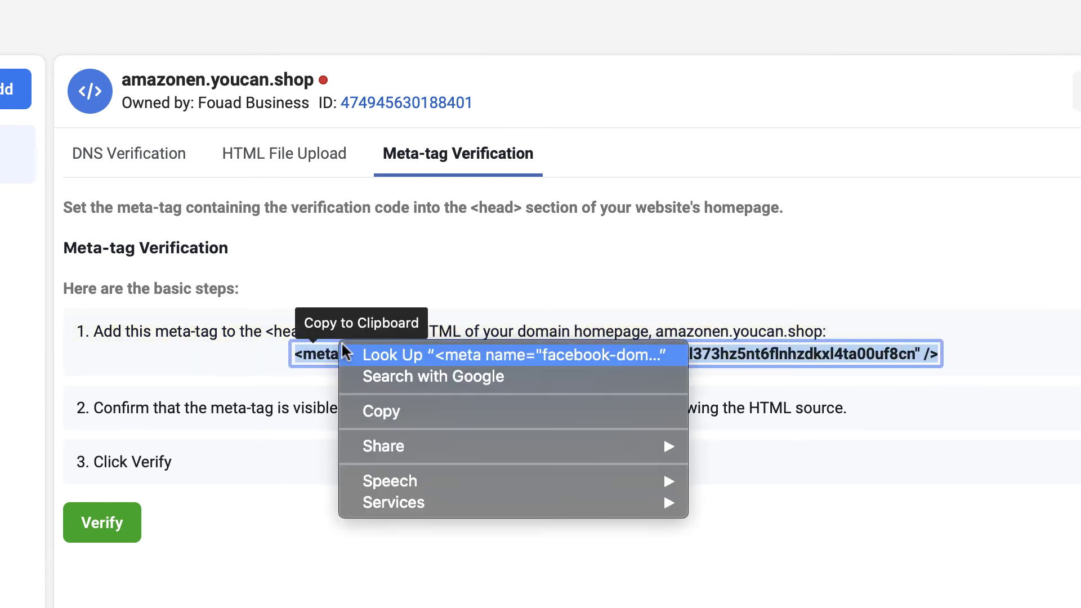
pyautogui.click(400, 412)
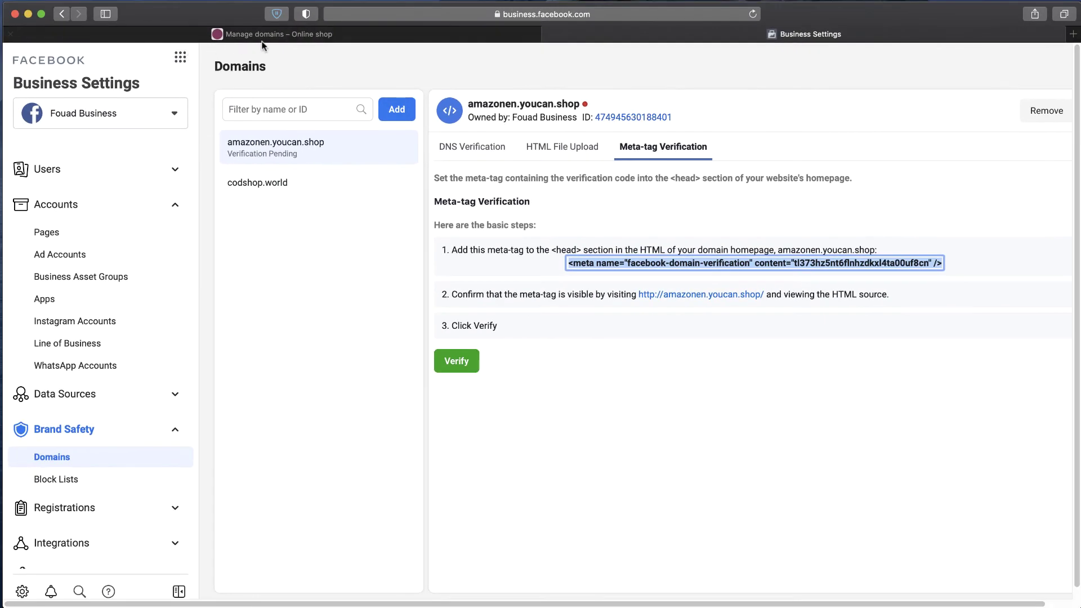
# Paste the Facebook meta-tag into YouCan's Online CSS/JavaScript header code and save.
pyautogui.click(264, 35)
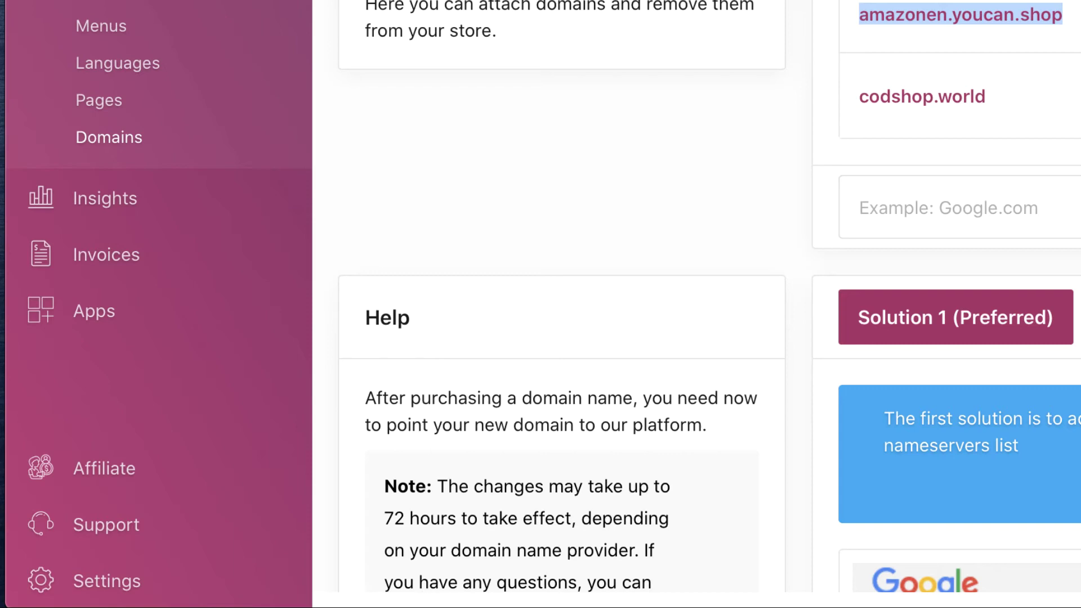
pyautogui.click(156, 589)
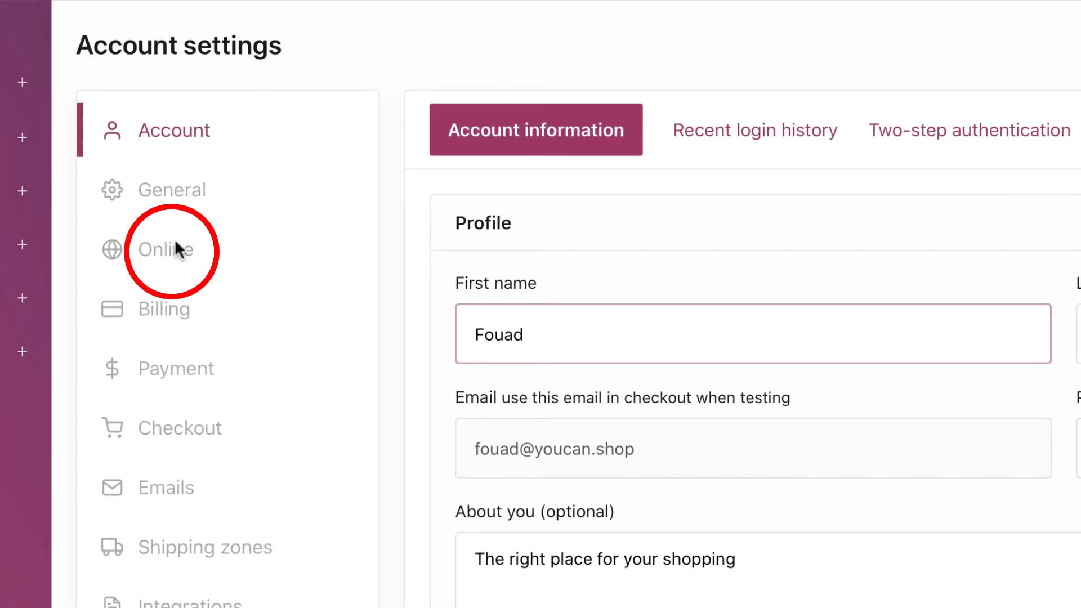
pyautogui.click(173, 248)
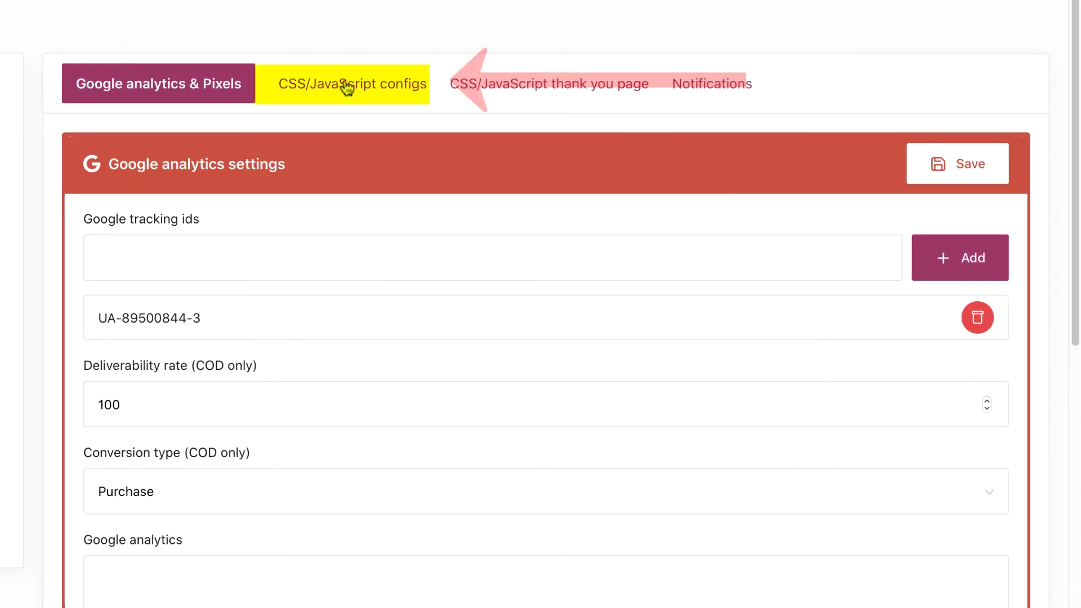
pyautogui.click(347, 89)
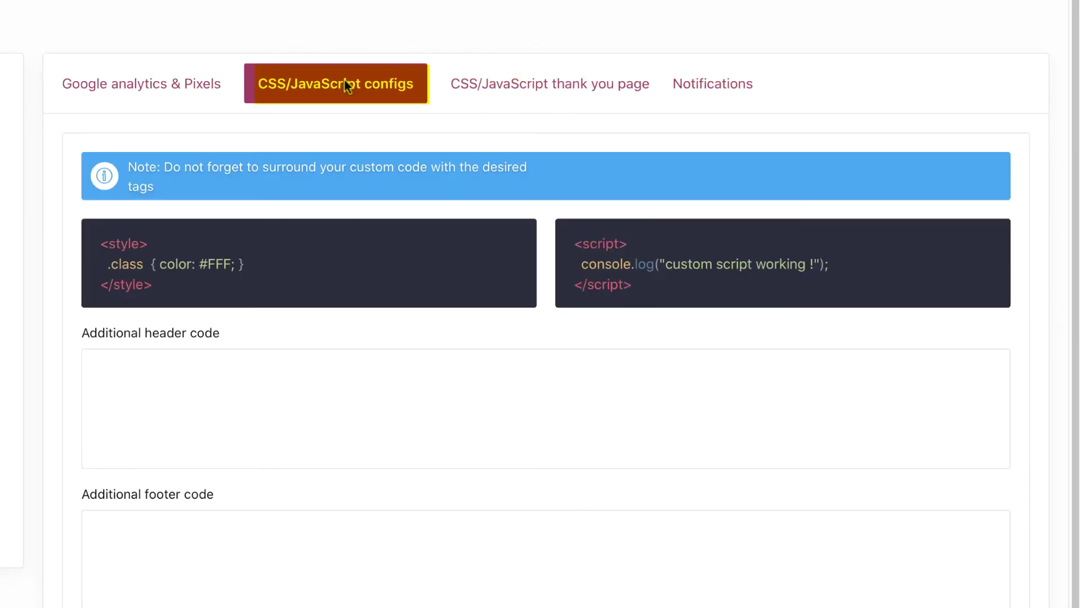
pyautogui.rightClick(208, 380)
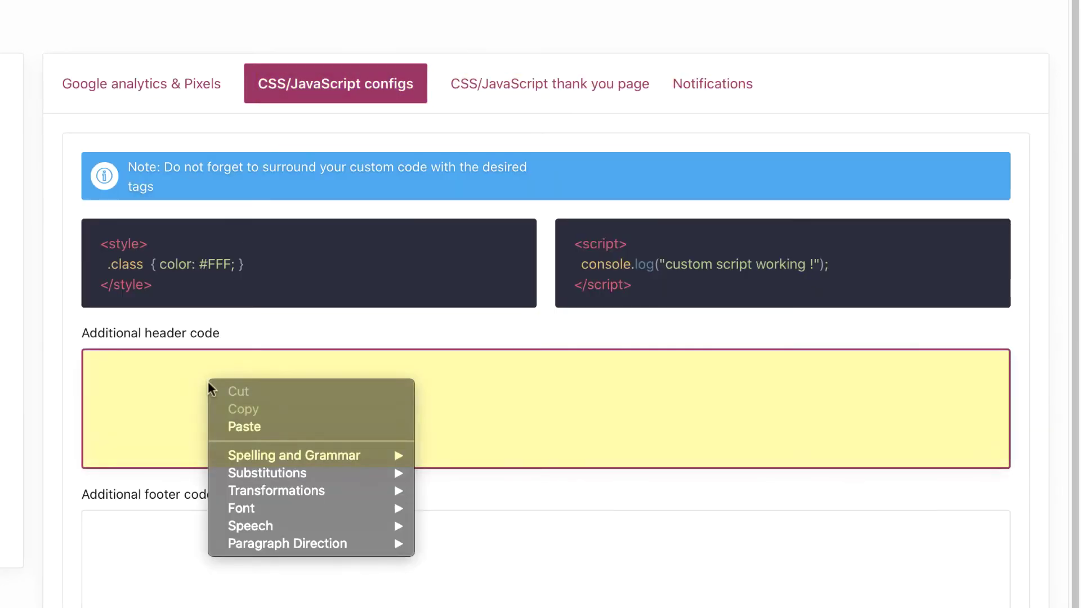
pyautogui.click(241, 426)
pyautogui.scroll(-3, 563, 450)
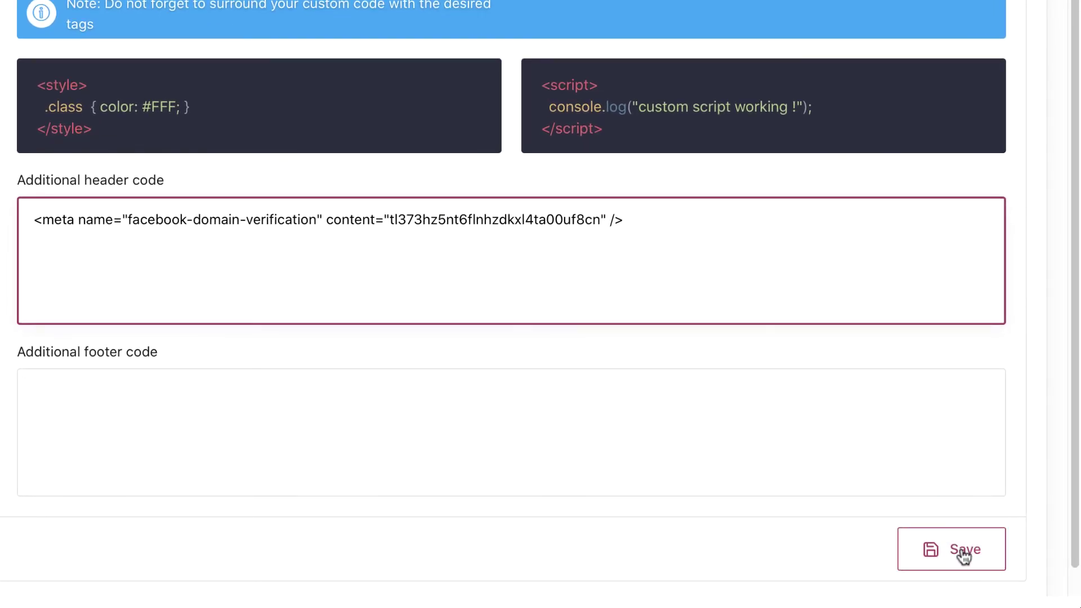
pyautogui.click(964, 555)
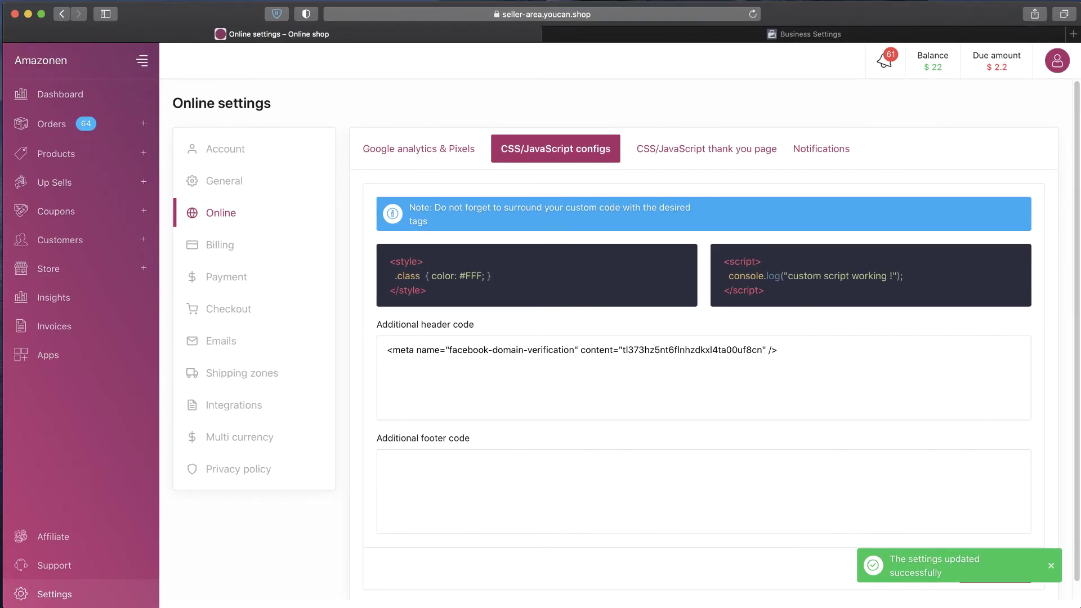
# Verify amazonen.youcan.shop by meta-tag in Business Settings and dismiss the success message.
pyautogui.click(804, 33)
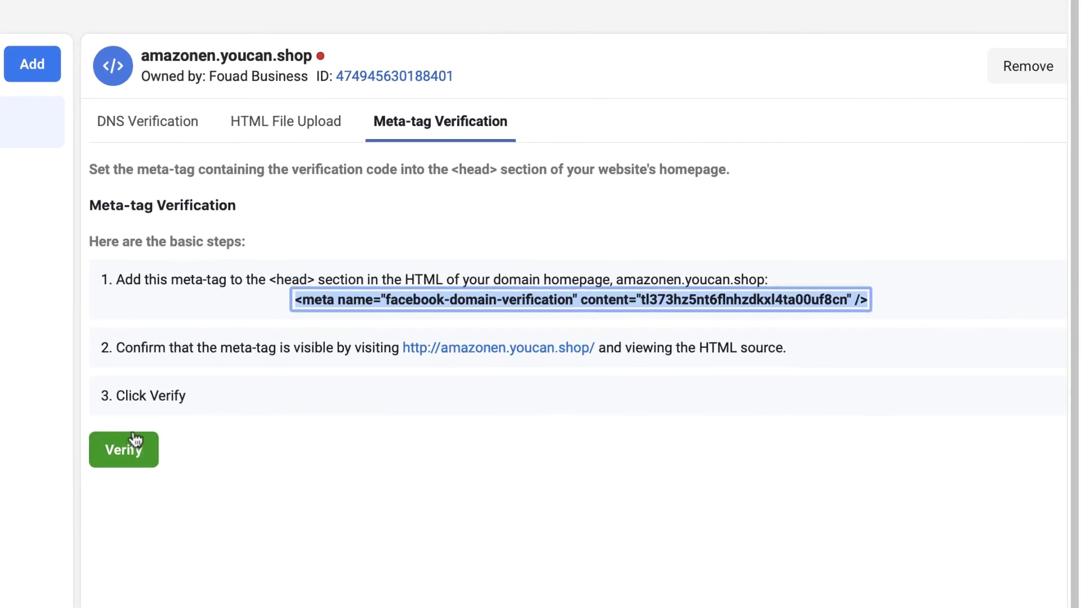
pyautogui.click(122, 443)
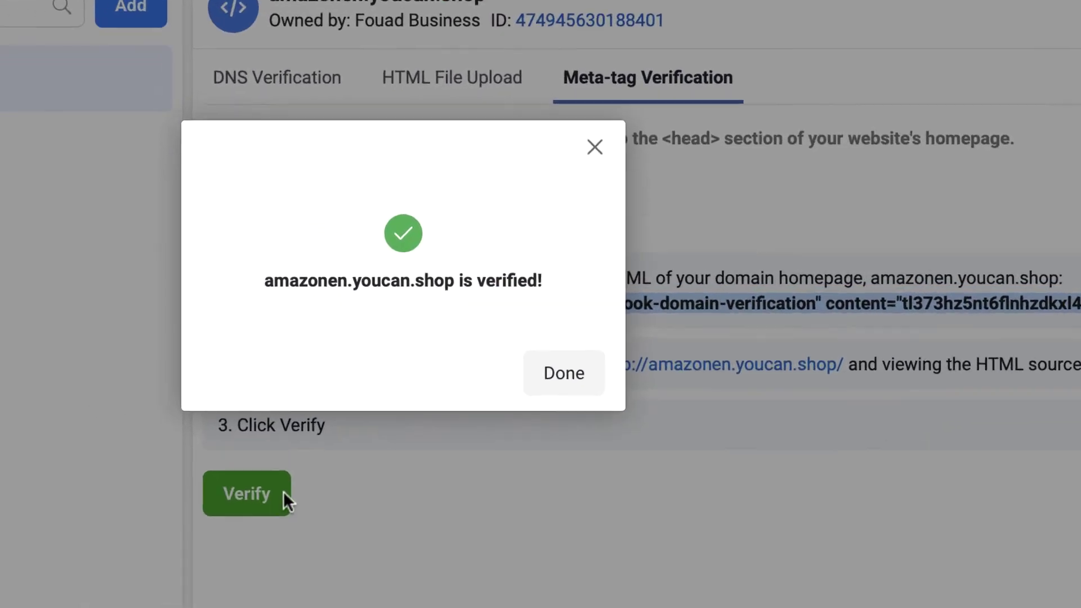
pyautogui.click(563, 373)
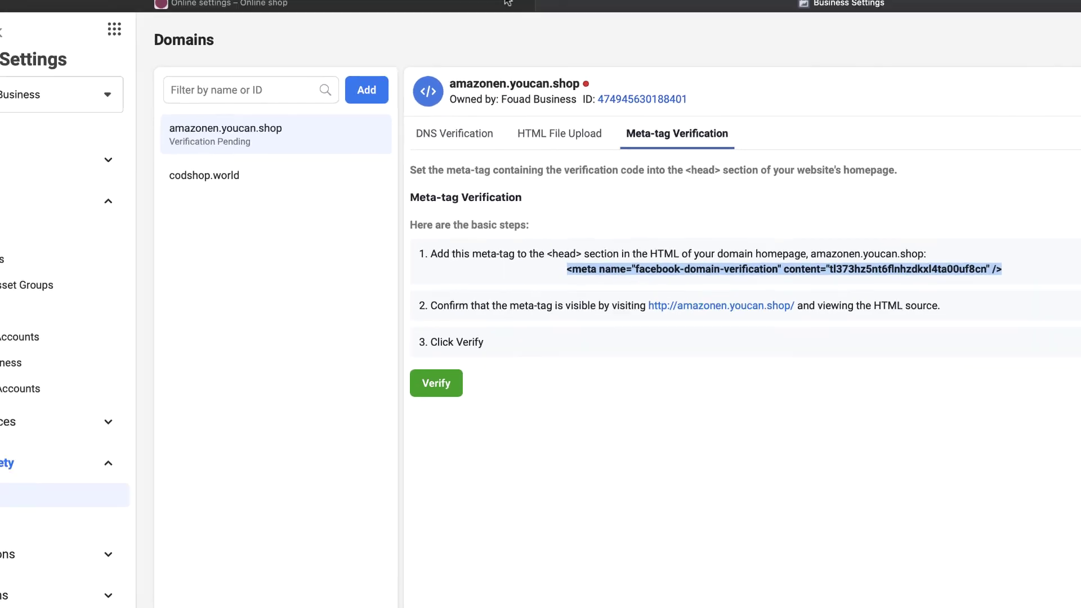